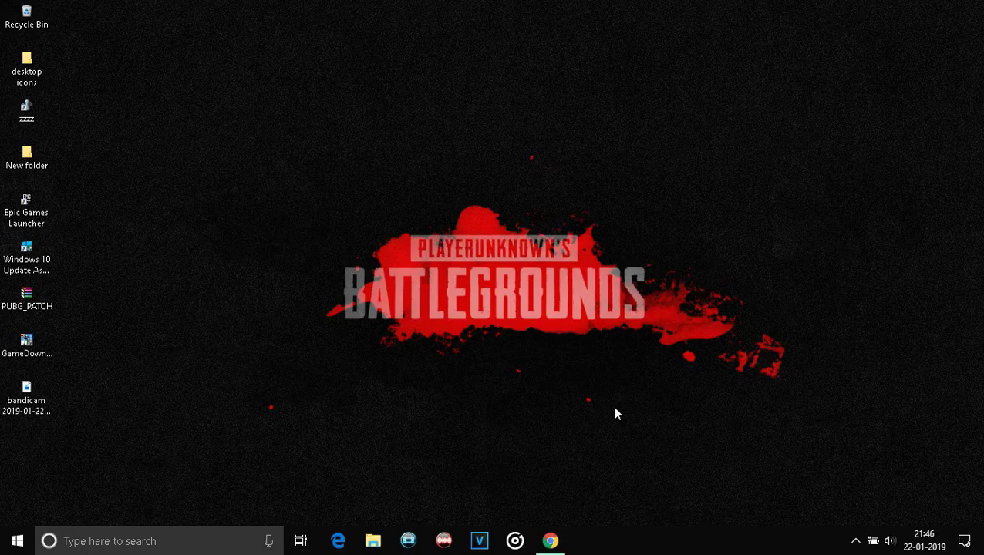
- Switch to Chrome to view the Tencent Gaming Buddy download page for PUBG MOBILE, then minimize the browser
{"action": "left_click", "coordinate": [556, 541]}
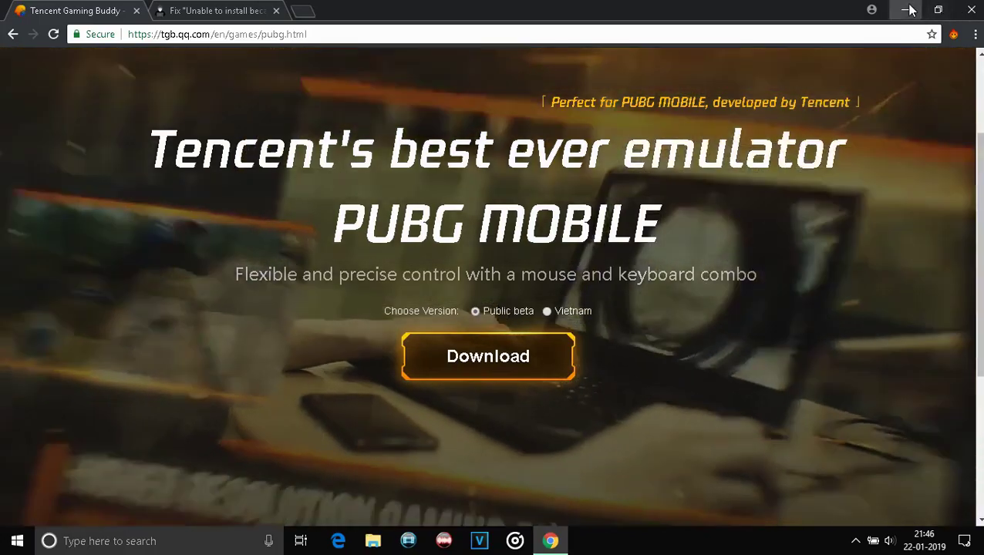
{"action": "left_click", "coordinate": [905, 10]}
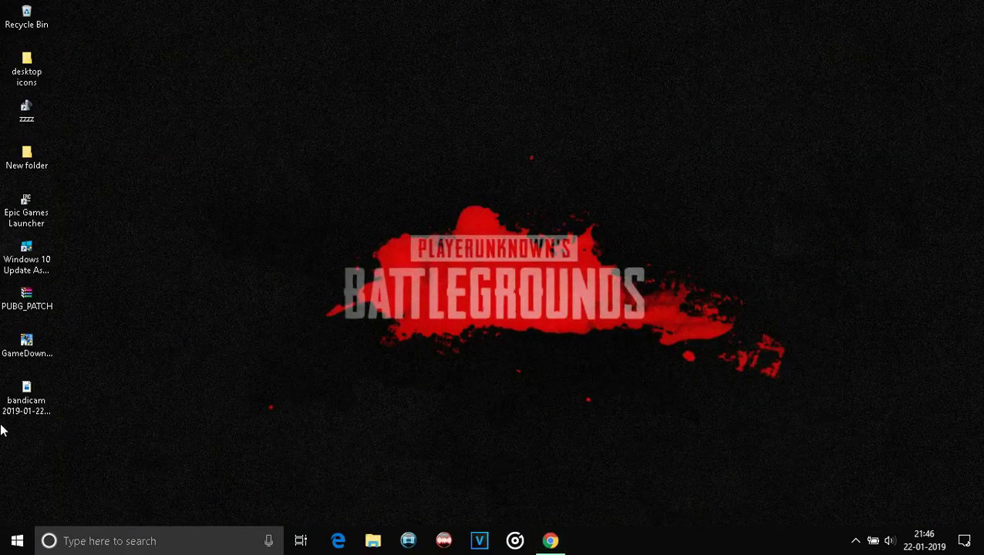
- Try to run the original GameDownload PUBG MOBILE installer from the desktop, allowing it to make changes
{"action": "left_click", "coordinate": [28, 353]}
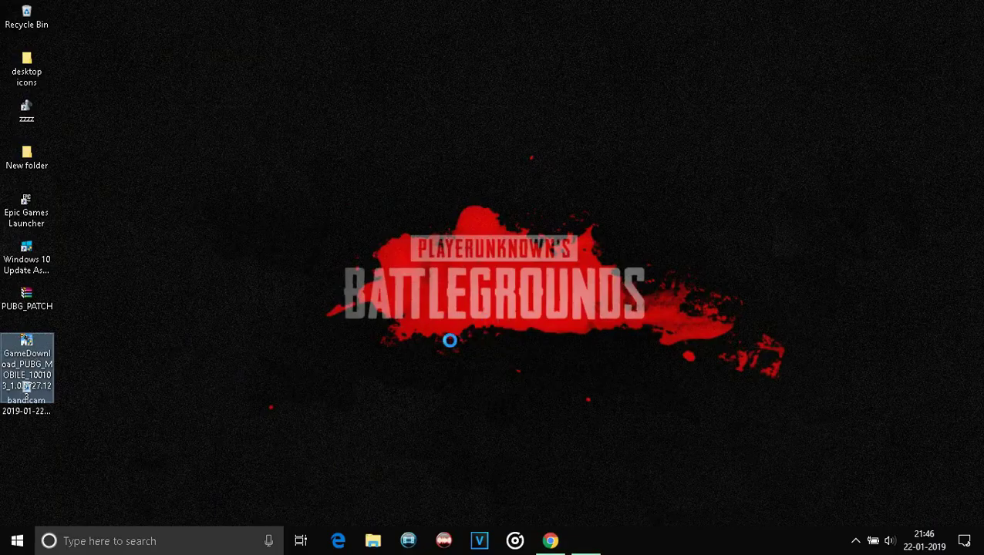
{"action": "left_click", "coordinate": [384, 378]}
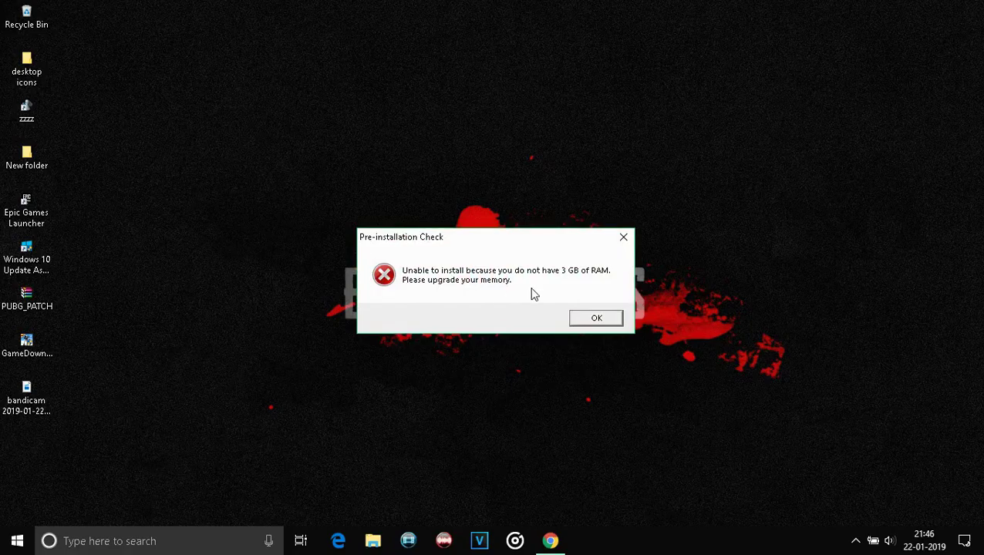
{"action": "left_click", "coordinate": [597, 319]}
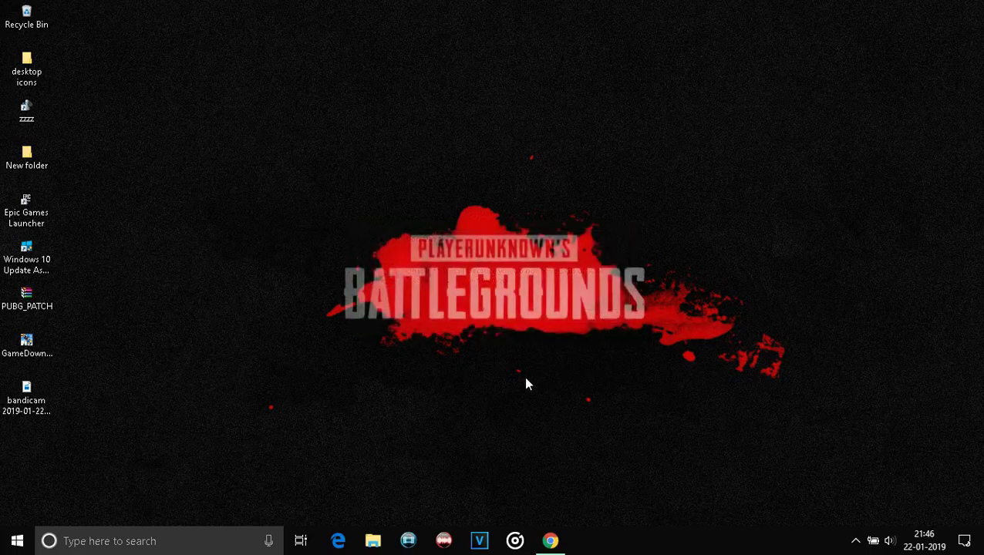
- Open the system properties of This PC in File Explorer, check the installed memory, and close the windows
{"action": "left_click", "coordinate": [373, 542]}
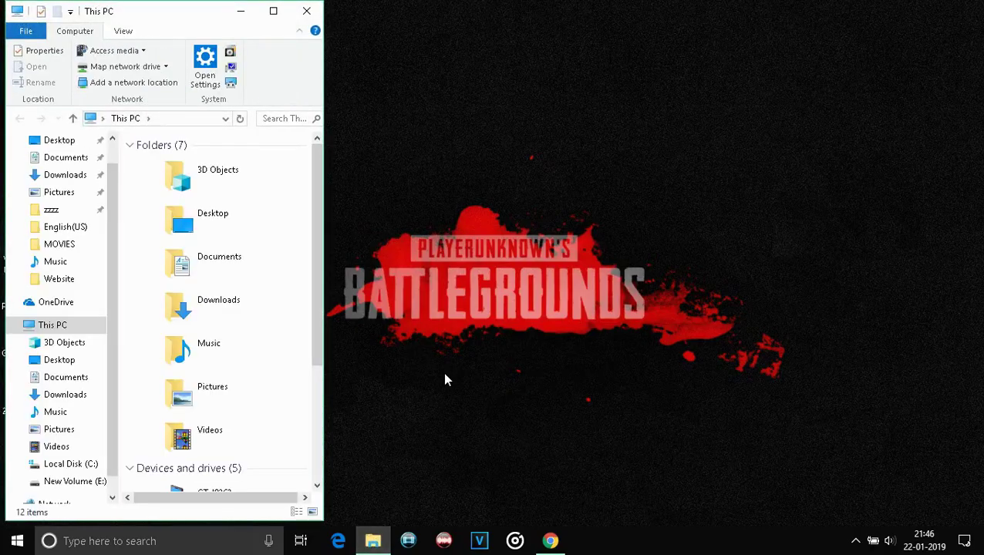
{"action": "left_click", "coordinate": [296, 427]}
{"action": "right_click", "coordinate": [296, 426]}
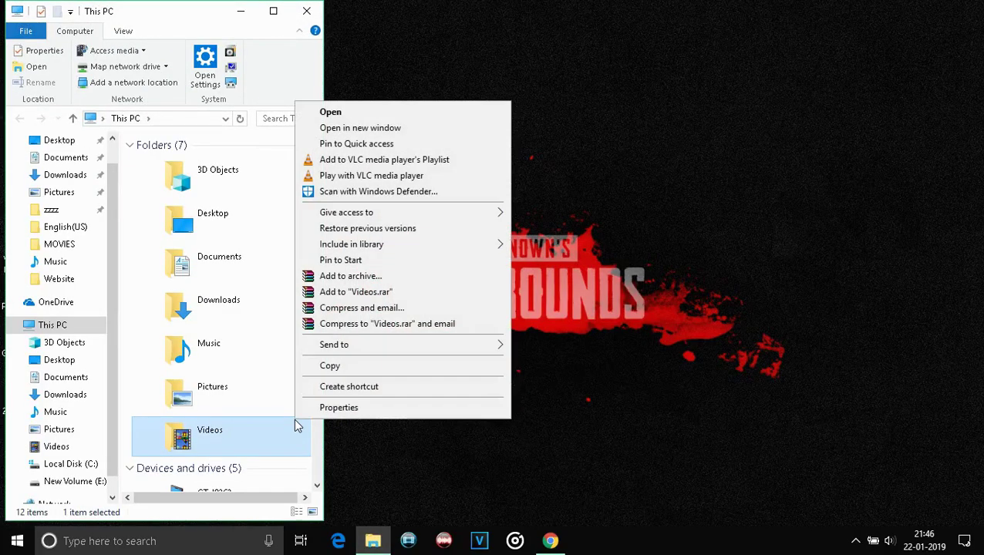
{"action": "left_click", "coordinate": [304, 470]}
{"action": "right_click", "coordinate": [305, 470]}
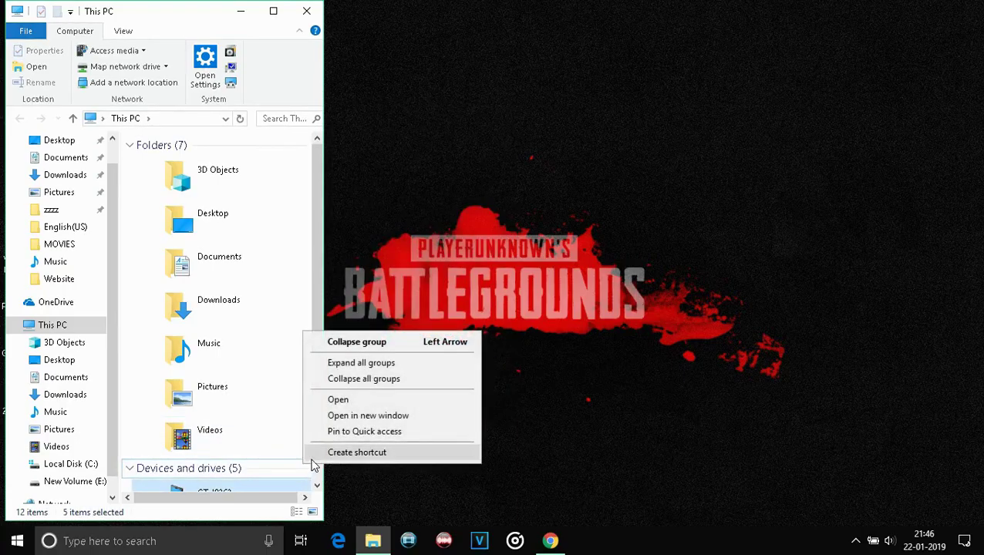
{"action": "left_click", "coordinate": [242, 427]}
{"action": "right_click", "coordinate": [242, 426]}
{"action": "left_click", "coordinate": [128, 393]}
{"action": "right_click", "coordinate": [126, 389]}
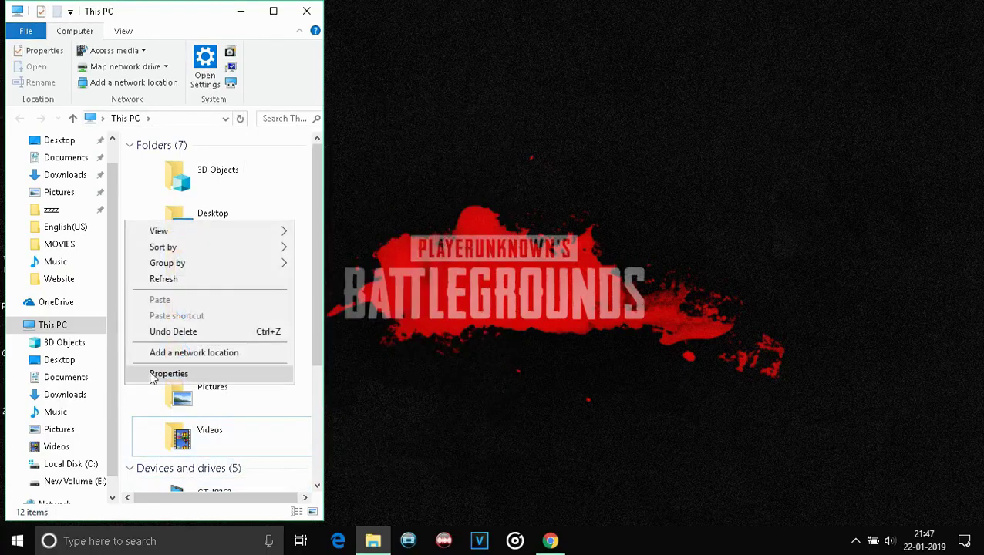
{"action": "left_click", "coordinate": [150, 373]}
{"action": "left_click", "coordinate": [306, 10]}
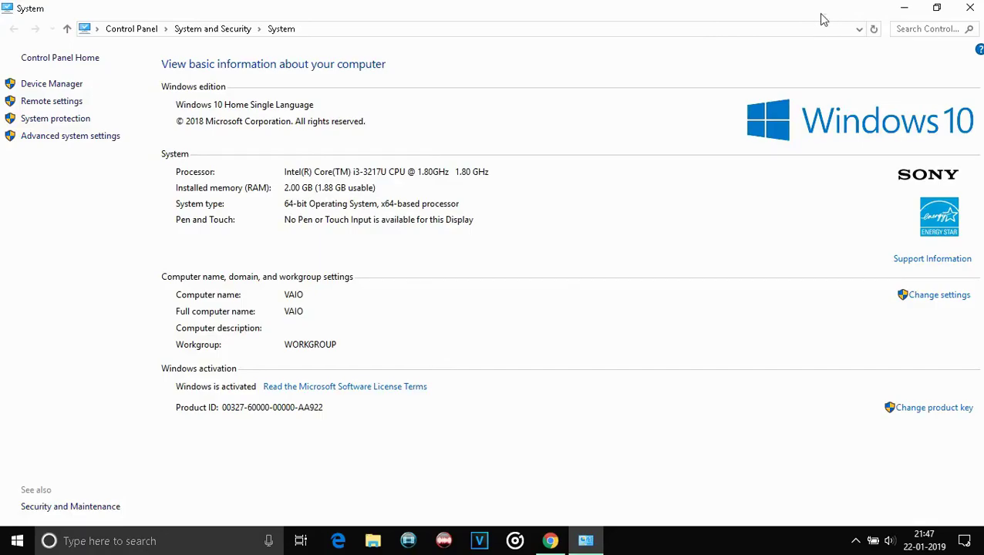
{"action": "left_click", "coordinate": [964, 6]}
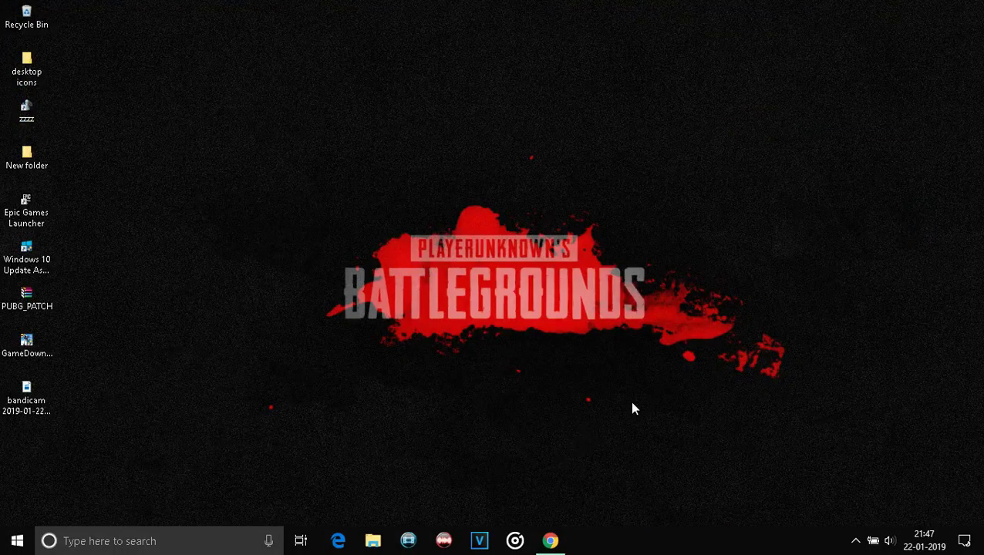
- Read the sys-crashers.com article on fixing the 3 GB RAM installation error in Chrome and locate its patch download link
{"action": "left_click", "coordinate": [551, 540]}
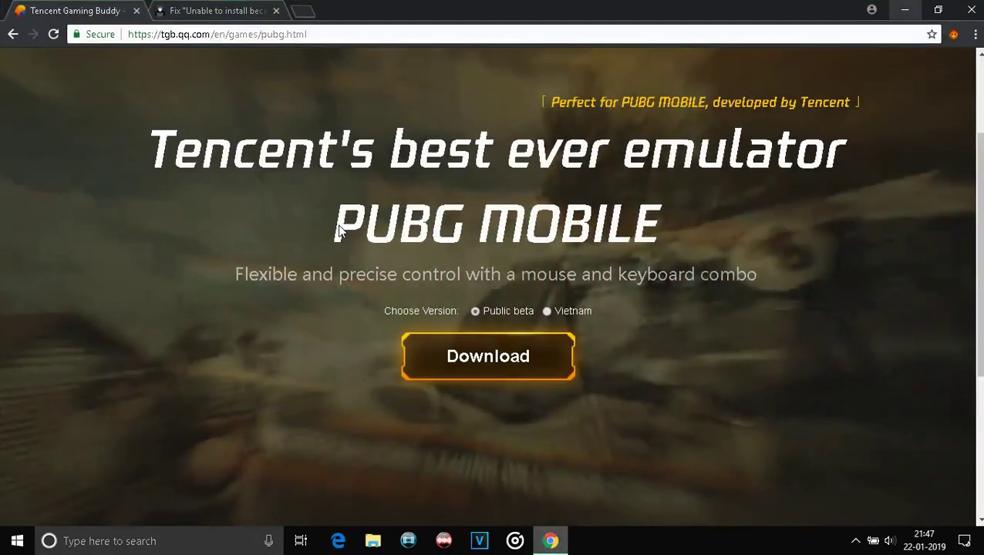
{"action": "left_click", "coordinate": [216, 11]}
{"action": "scroll", "coordinate": [305, 179], "scroll_direction": "up", "scroll_amount": 5}
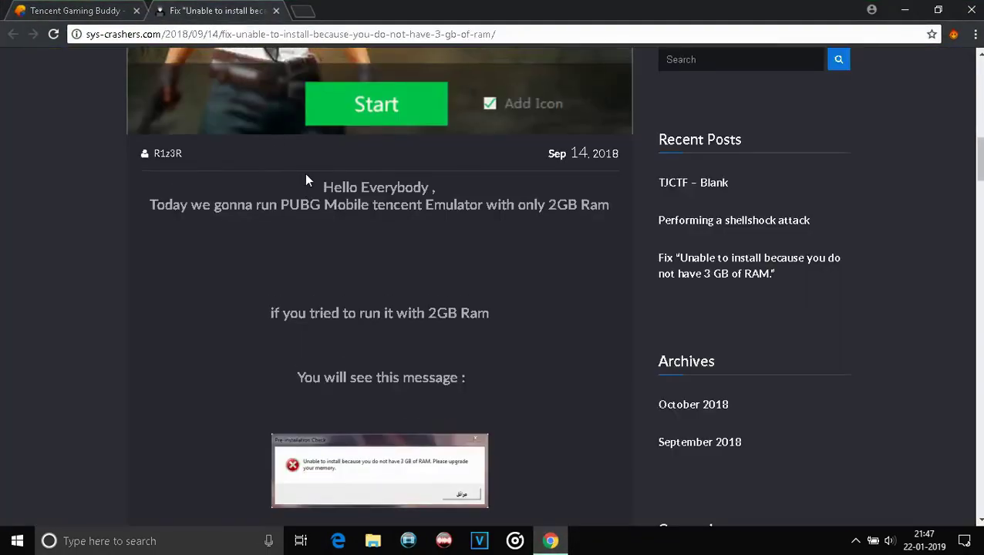
{"action": "scroll", "coordinate": [644, 308], "scroll_direction": "down", "scroll_amount": 5}
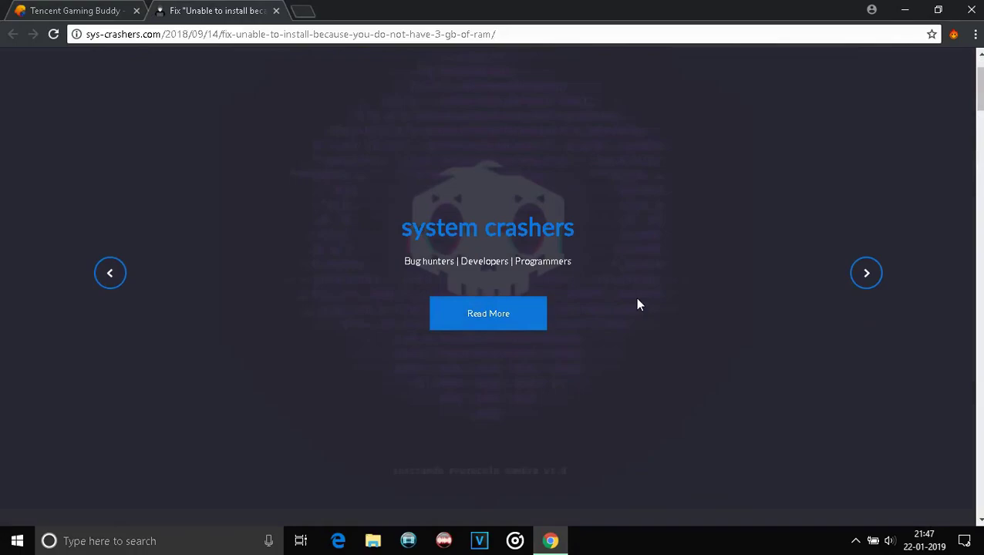
{"action": "scroll", "coordinate": [637, 304], "scroll_direction": "down", "scroll_amount": 4}
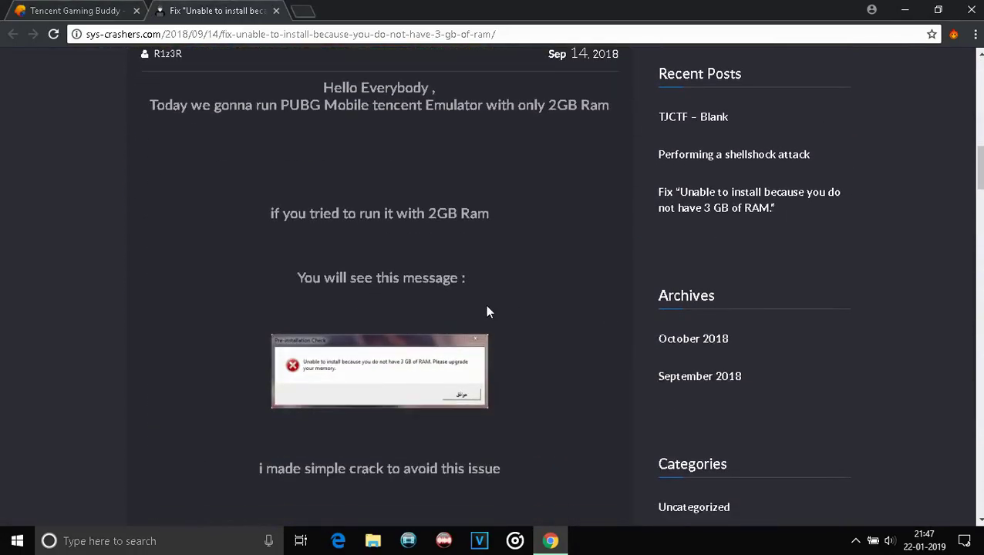
{"action": "scroll", "coordinate": [486, 311], "scroll_direction": "down", "scroll_amount": 3}
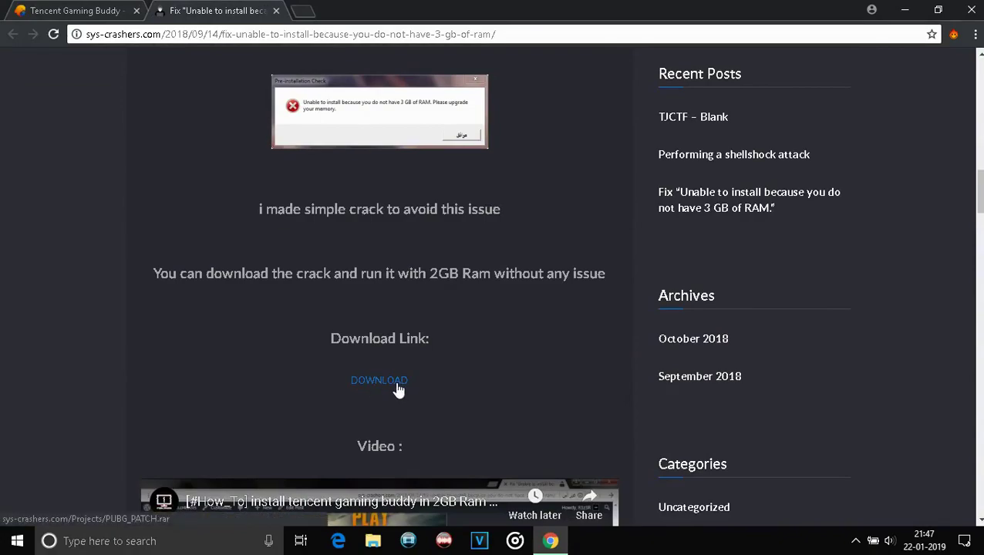
{"action": "scroll", "coordinate": [435, 321], "scroll_direction": "up", "scroll_amount": 2}
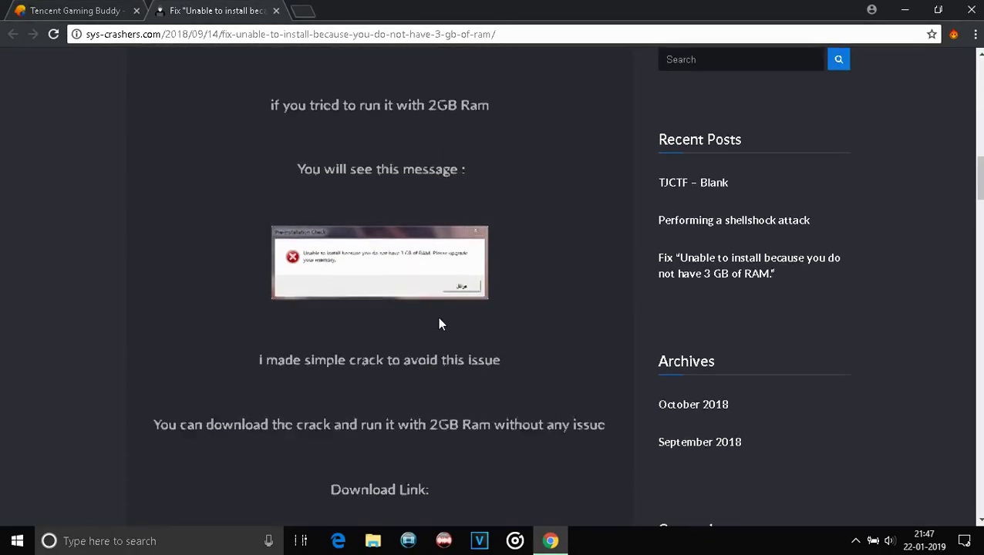
{"action": "scroll", "coordinate": [438, 318], "scroll_direction": "up", "scroll_amount": 10}
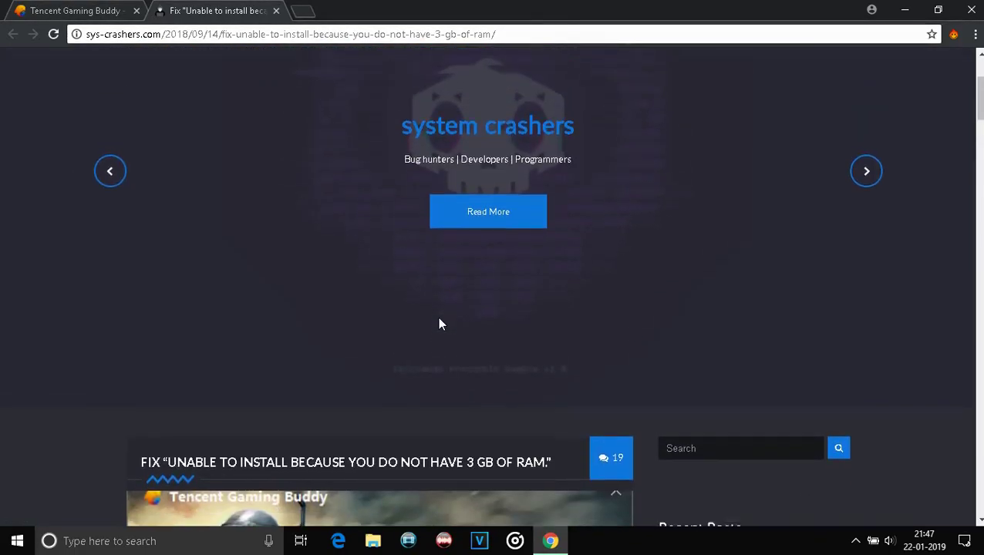
{"action": "scroll", "coordinate": [438, 319], "scroll_direction": "down", "scroll_amount": 6}
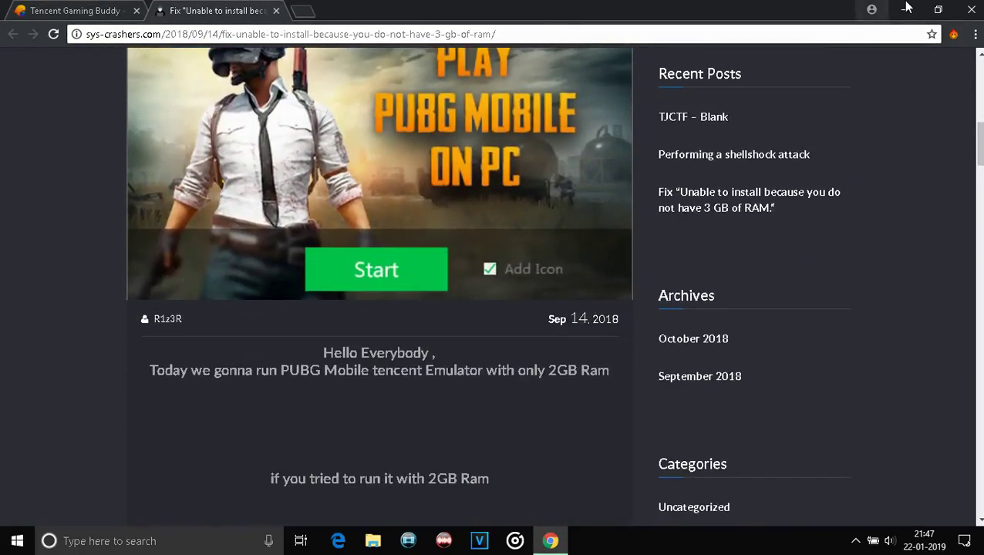
{"action": "left_click", "coordinate": [906, 12]}
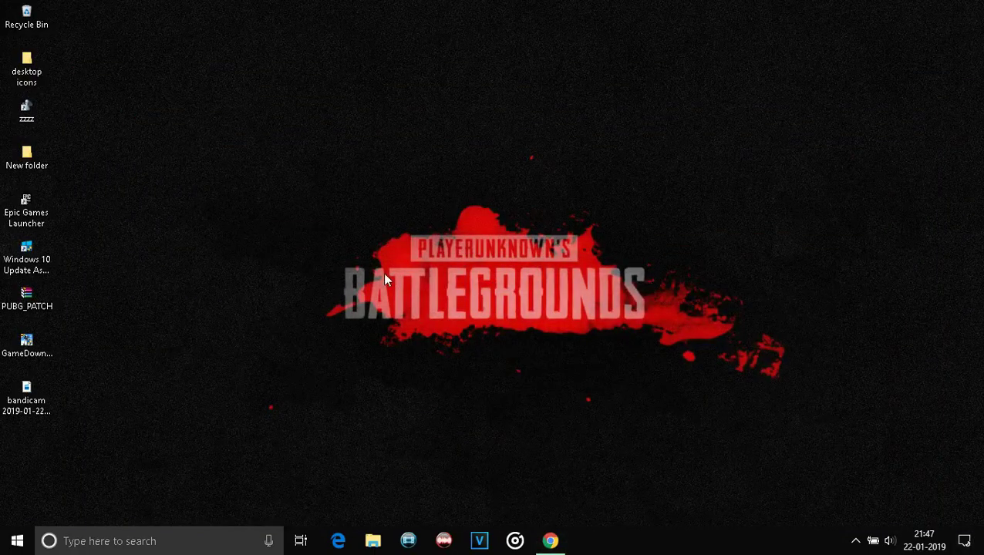
- Extract the PUBG_PATCH archive directly onto the desktop
{"action": "left_click", "coordinate": [24, 306]}
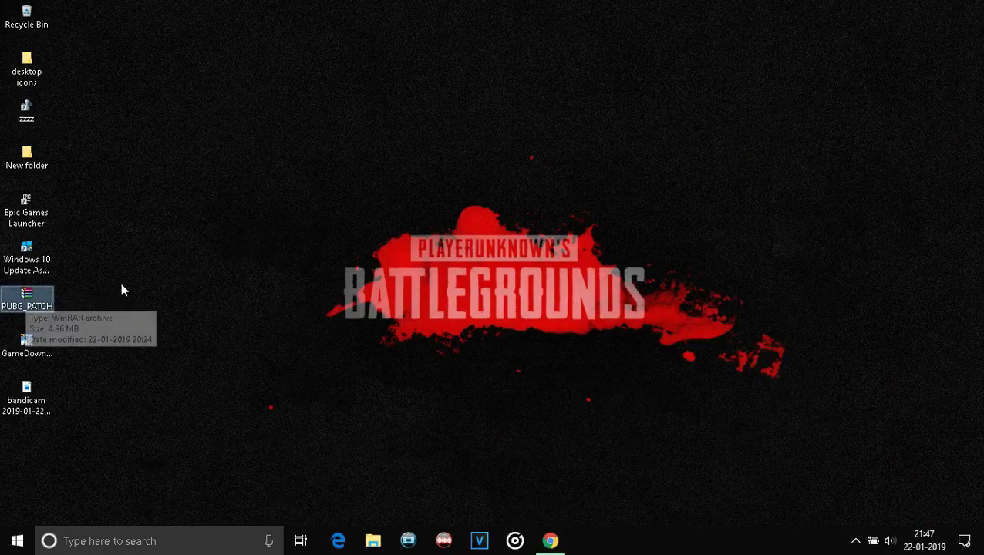
{"action": "right_click", "coordinate": [23, 292]}
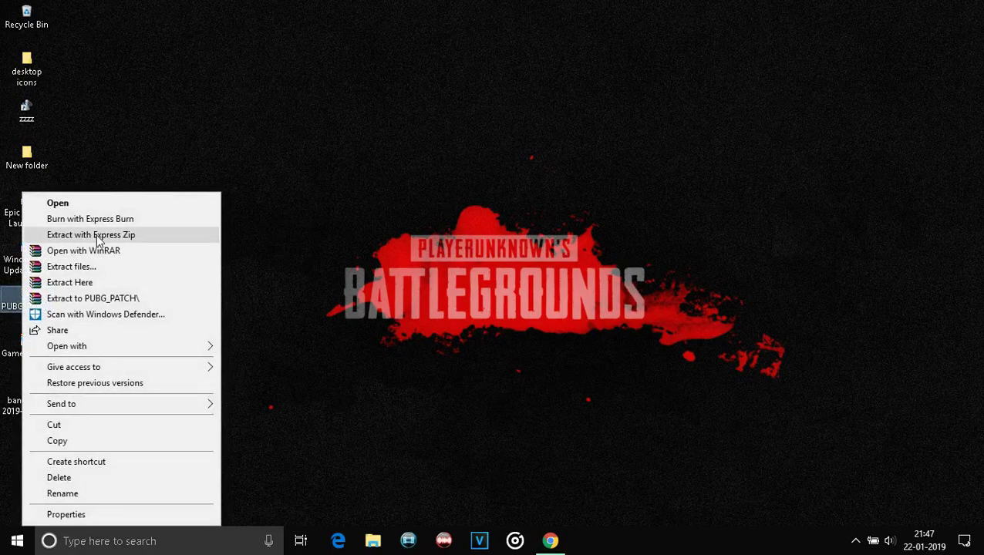
{"action": "left_click", "coordinate": [91, 282]}
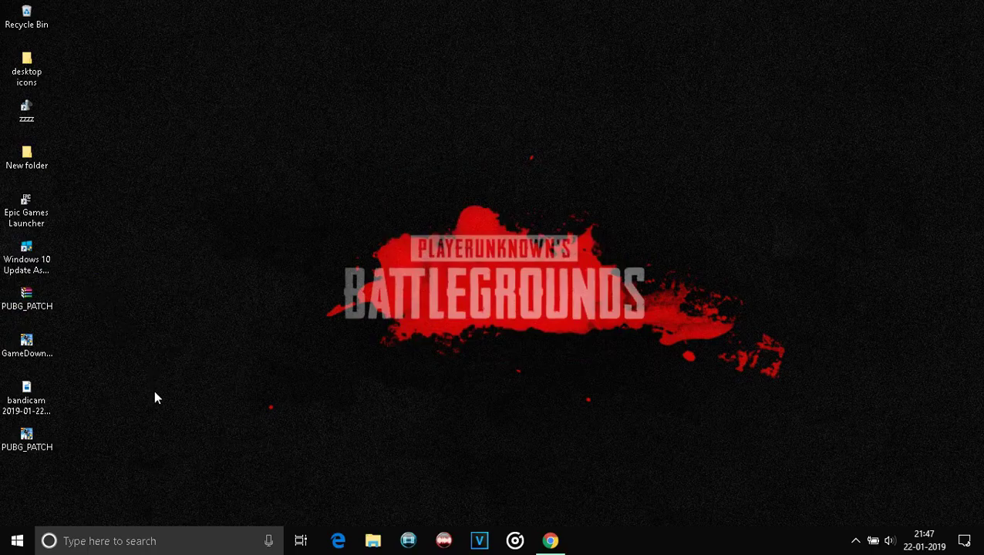
- Run the extracted PUBG_PATCH installer, install Tencent Gaming Buddy to E:\Program Files\TxGameAssistant, and minimize the installer during the installation
{"action": "double_click", "coordinate": [38, 451]}
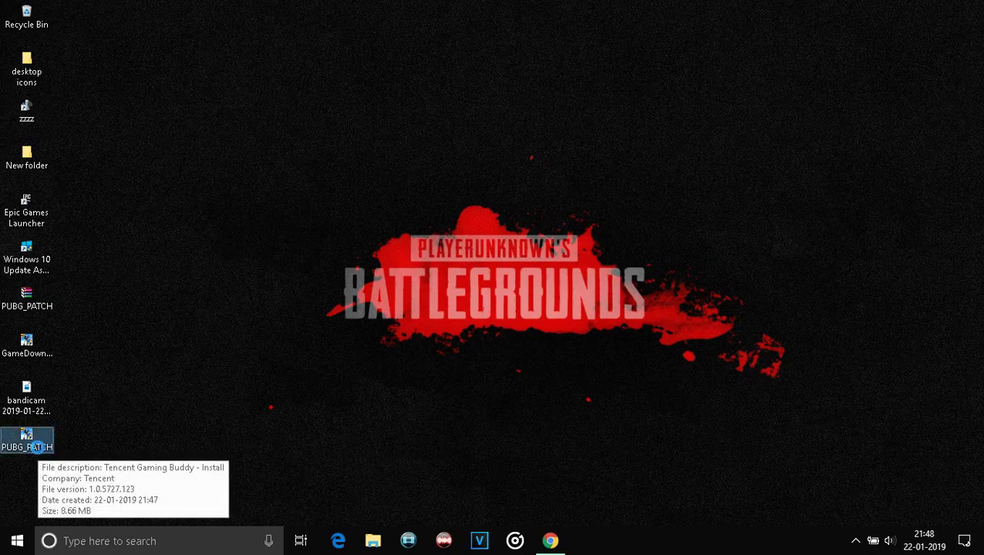
{"action": "left_click", "coordinate": [420, 373]}
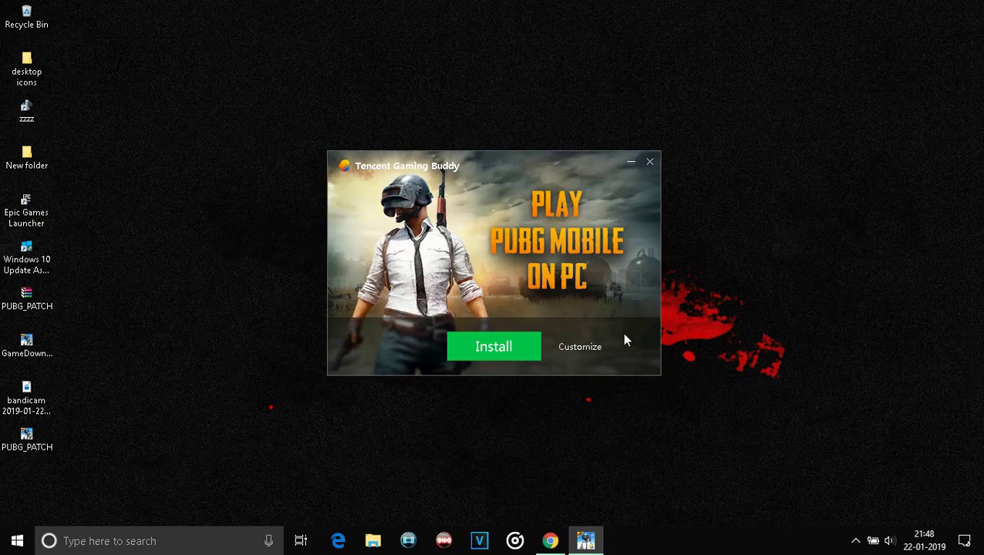
{"action": "left_click", "coordinate": [592, 348]}
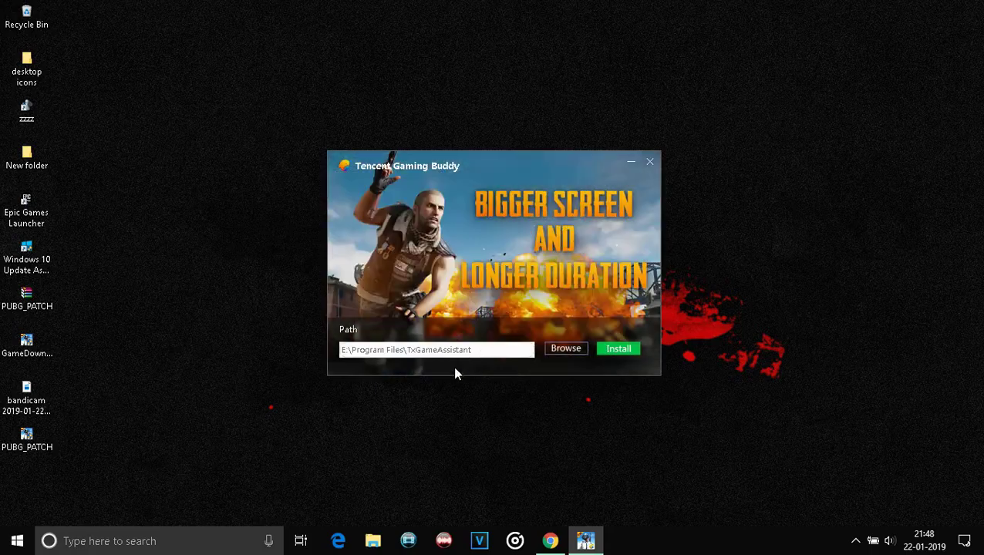
{"action": "left_click", "coordinate": [618, 350]}
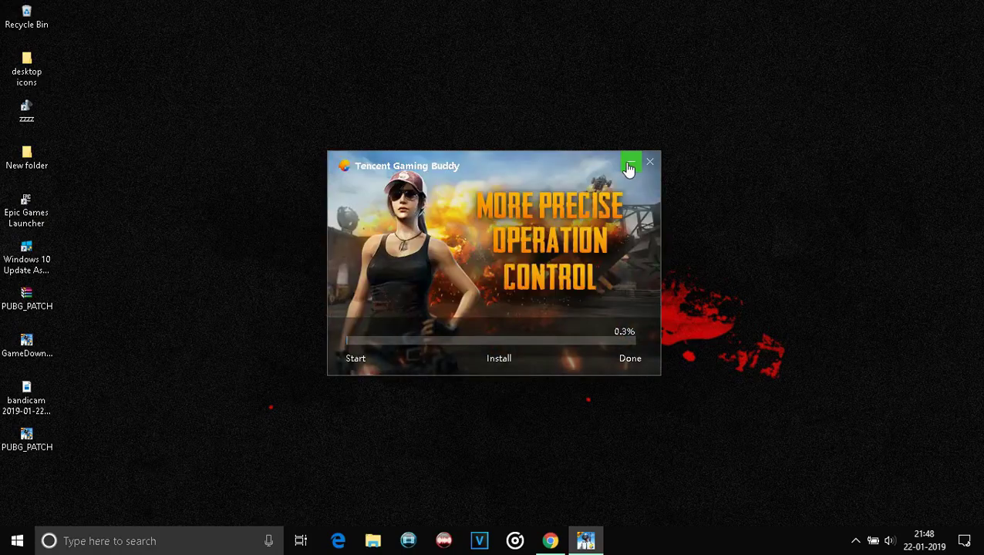
{"action": "left_click", "coordinate": [629, 167]}
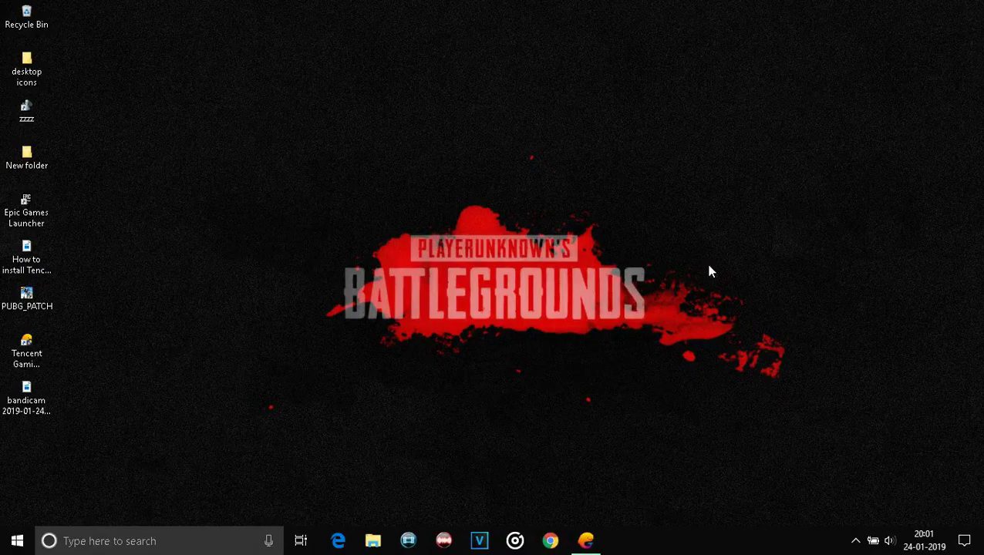
- Restore Tencent Gaming Buddy, view the PUBG MOBILE banner in the Game Center and the My Games page, and minimize the window
{"action": "mouse_move", "coordinate": [570, 543]}
{"action": "left_click", "coordinate": [591, 461]}
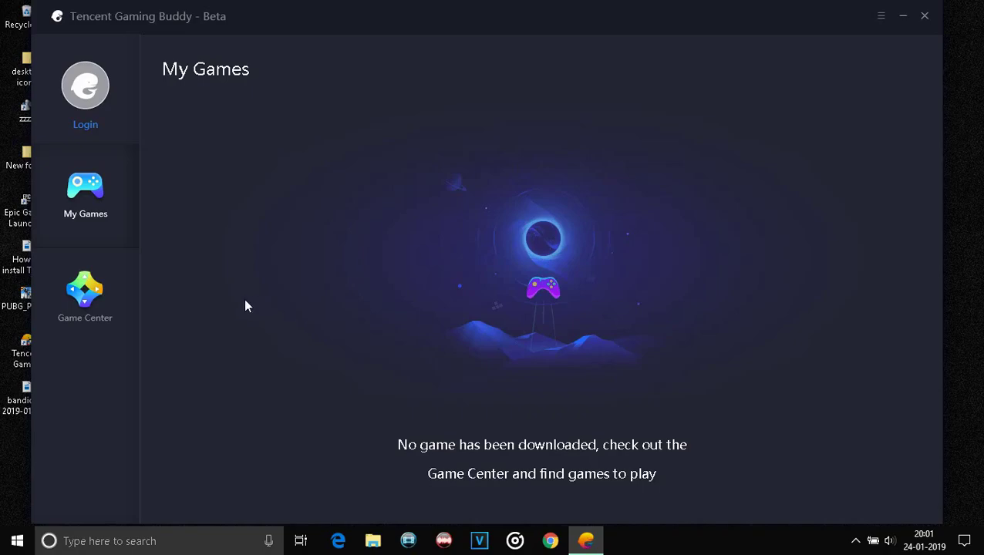
{"action": "left_click", "coordinate": [117, 296]}
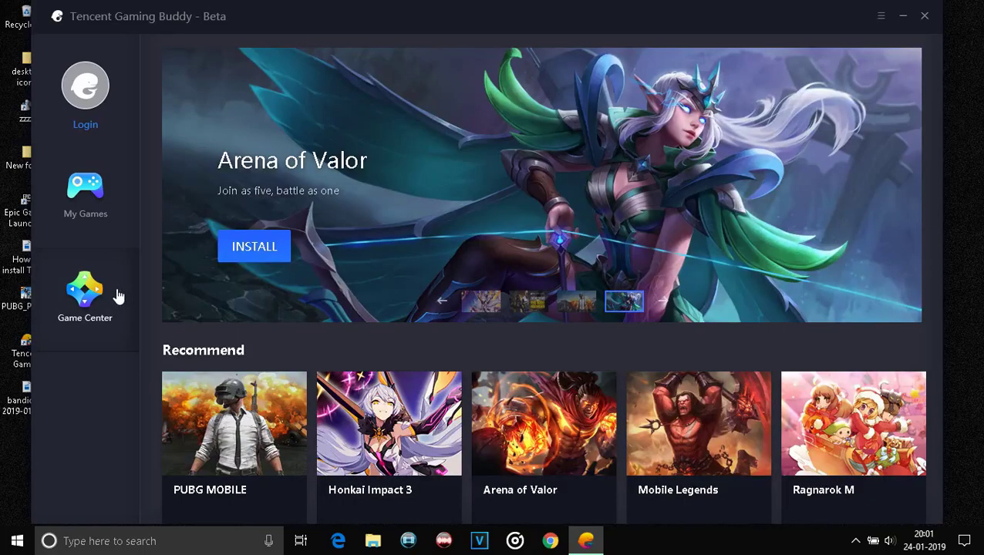
{"action": "left_click", "coordinate": [591, 309]}
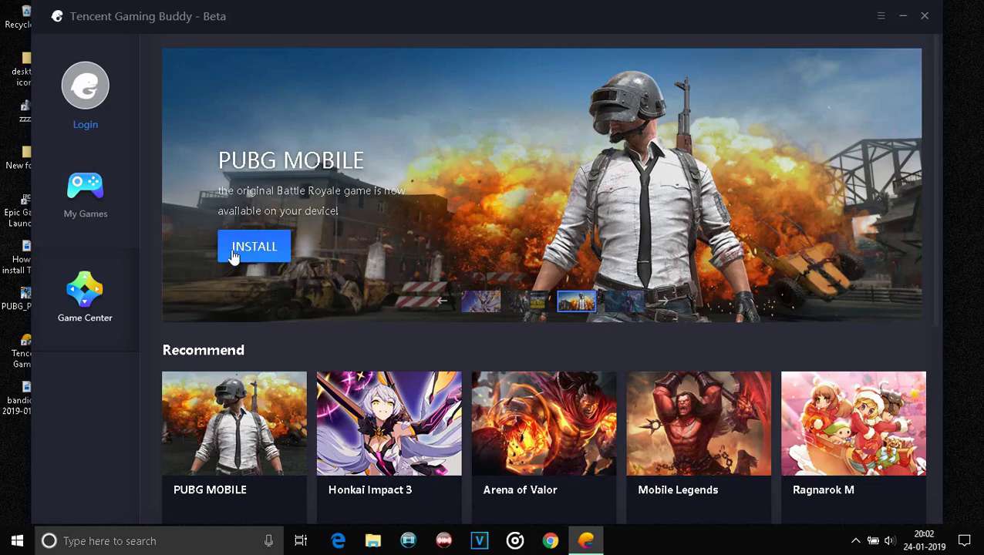
{"action": "left_click", "coordinate": [97, 220]}
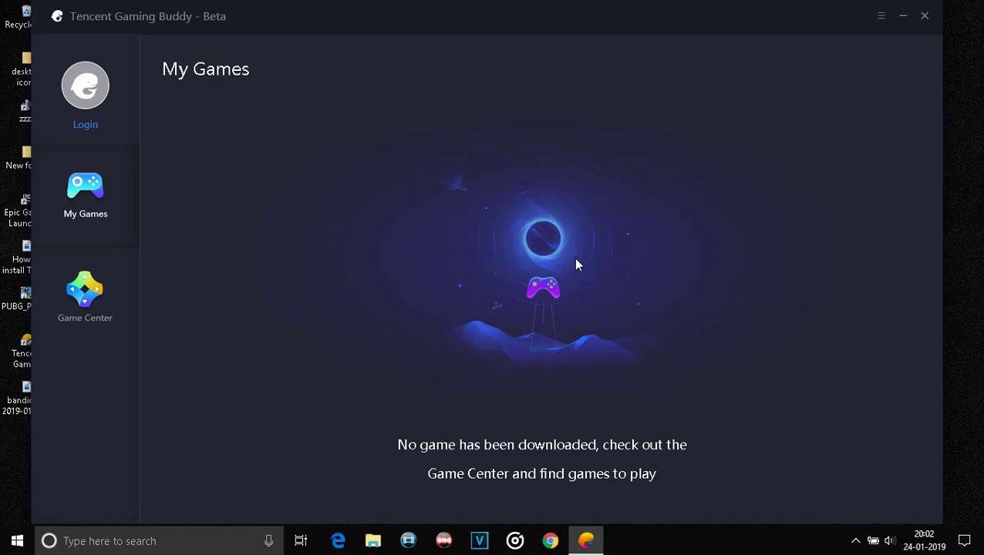
{"action": "left_click", "coordinate": [902, 17]}
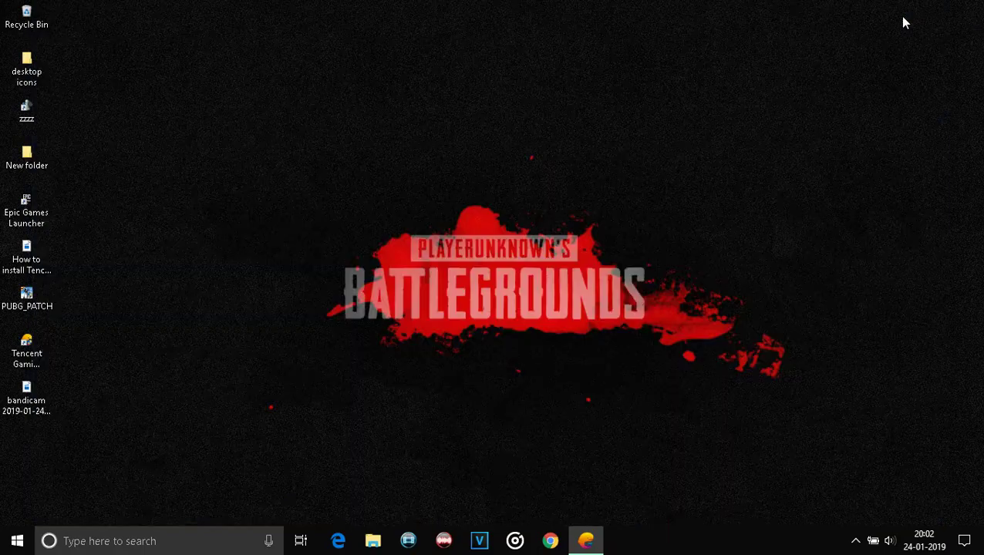